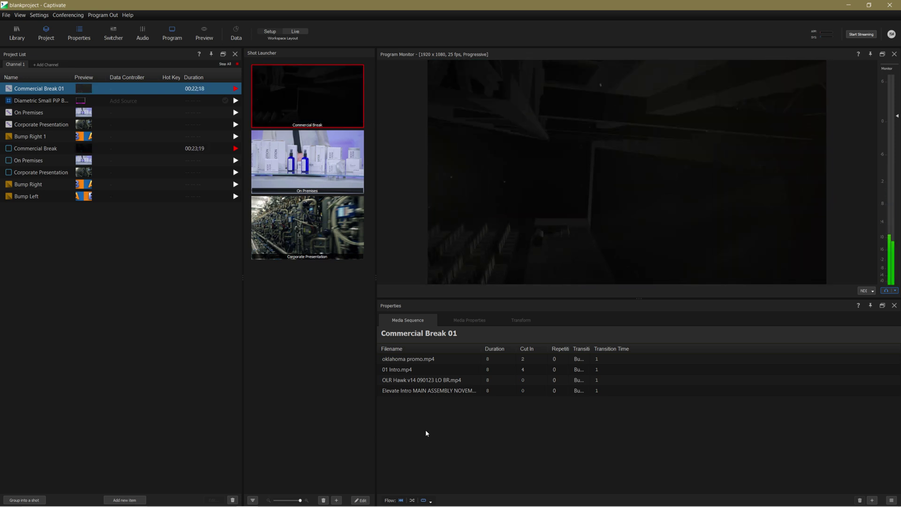
# Take On Premises, then Corporate Presentation live, and show its three clips and the Add Media dialog.
pyautogui.click(314, 175)
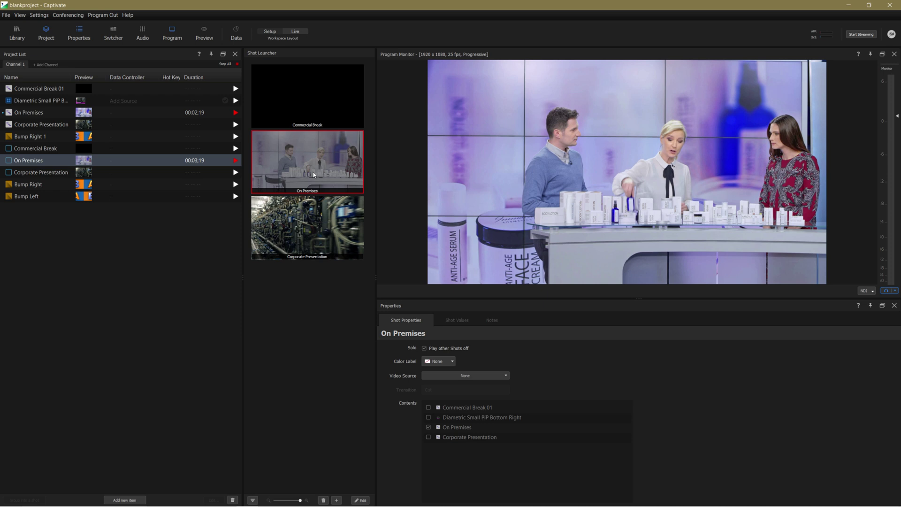
pyautogui.click(307, 229)
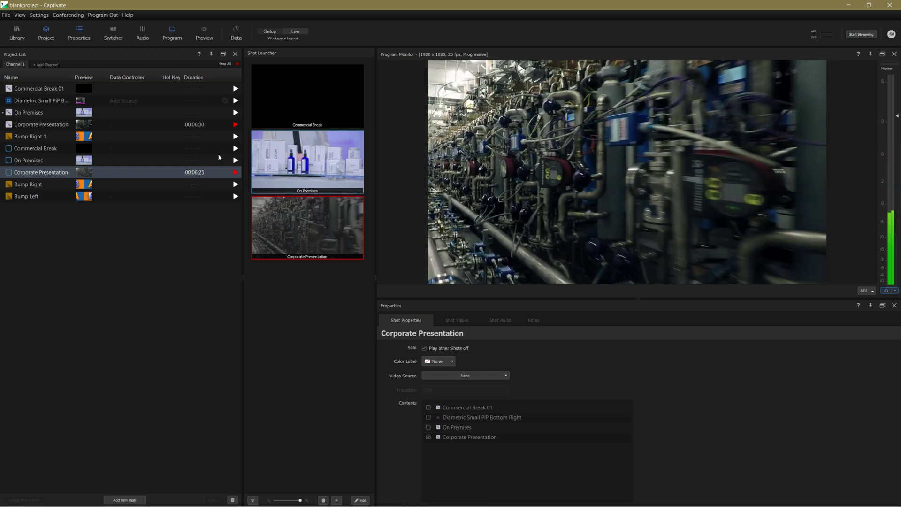
pyautogui.click(41, 125)
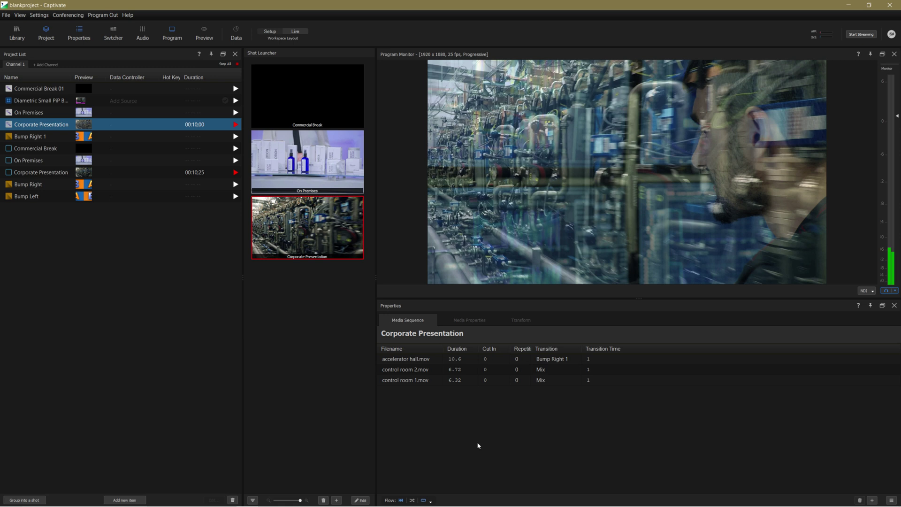
pyautogui.click(872, 500)
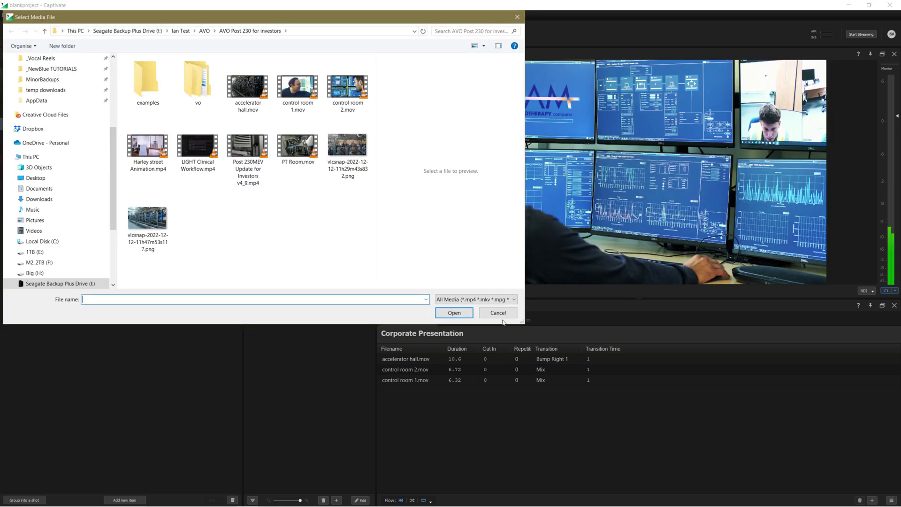
# Cancel adding media, keep Bump Right 1 on accelerator hall.mov, and show the Flow options.
pyautogui.click(498, 314)
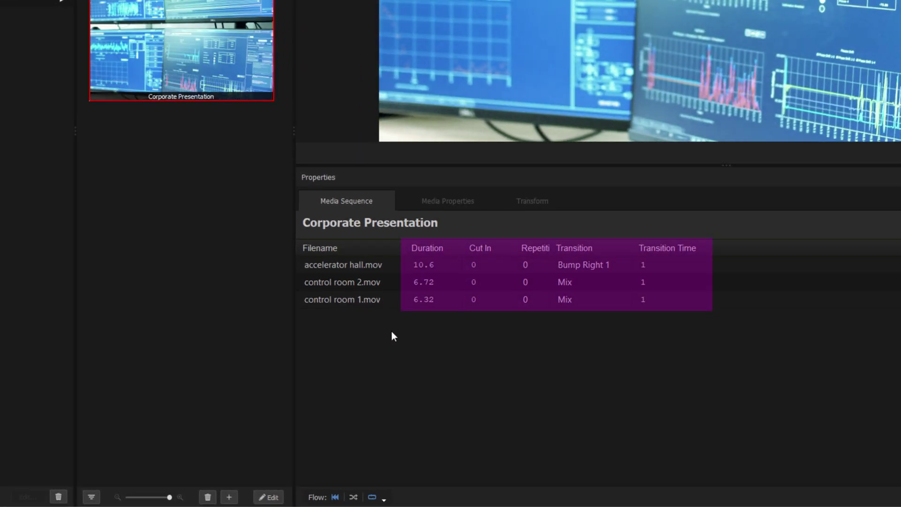
pyautogui.click(589, 264)
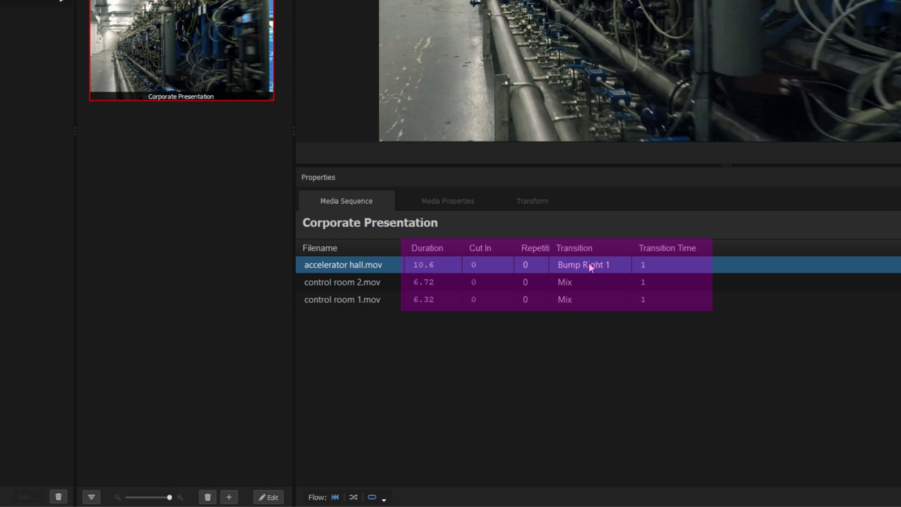
pyautogui.click(625, 265)
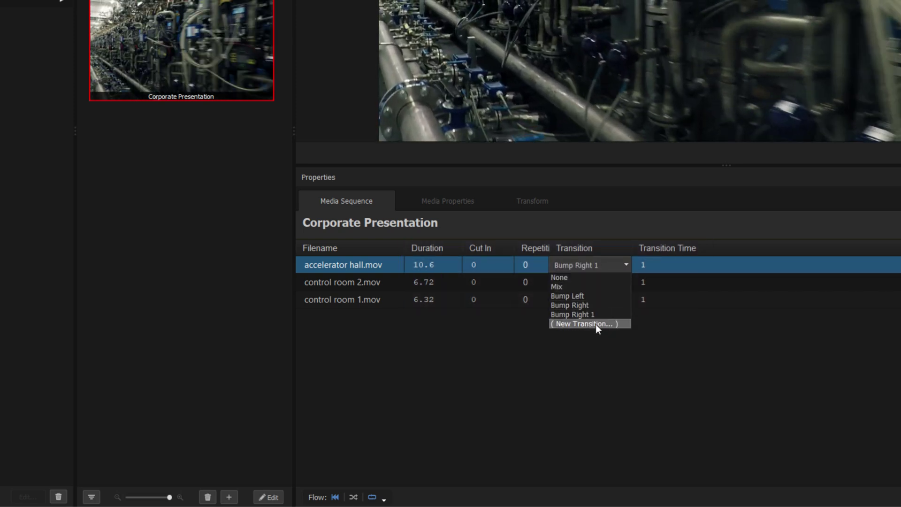
pyautogui.click(596, 325)
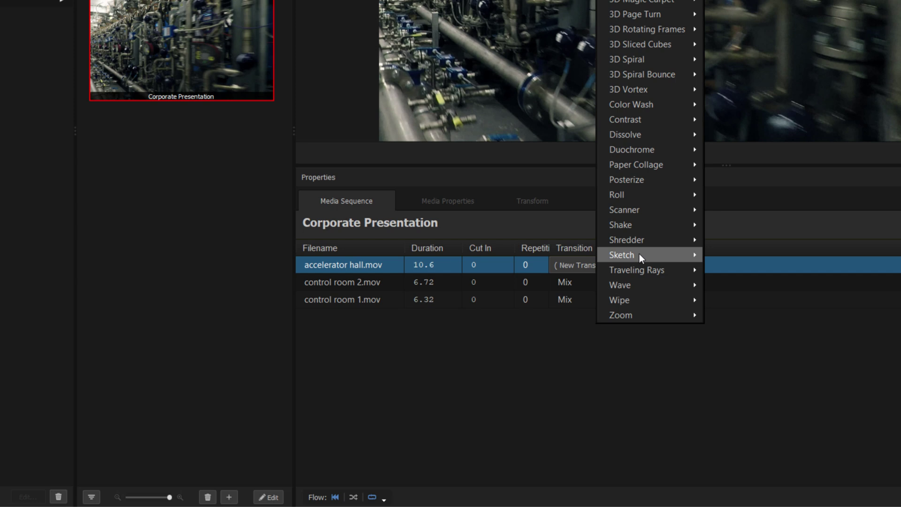
pyautogui.click(589, 381)
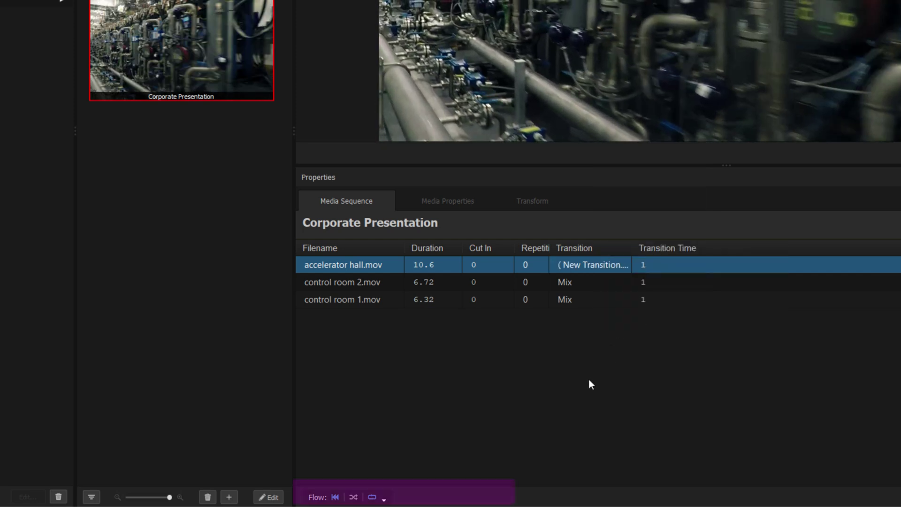
pyautogui.click(384, 501)
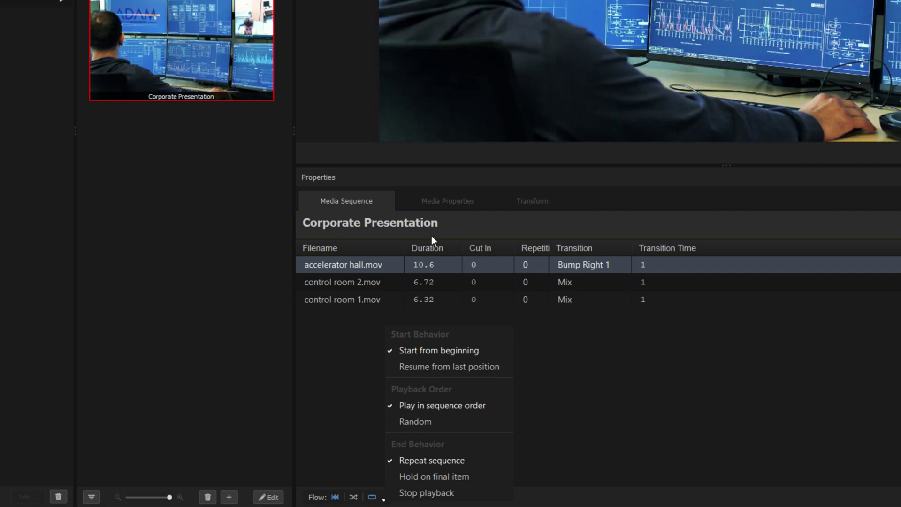
# Set the Corporate Presentation sequence's Playback Role to Live Video Source in Media Properties.
pyautogui.click(440, 202)
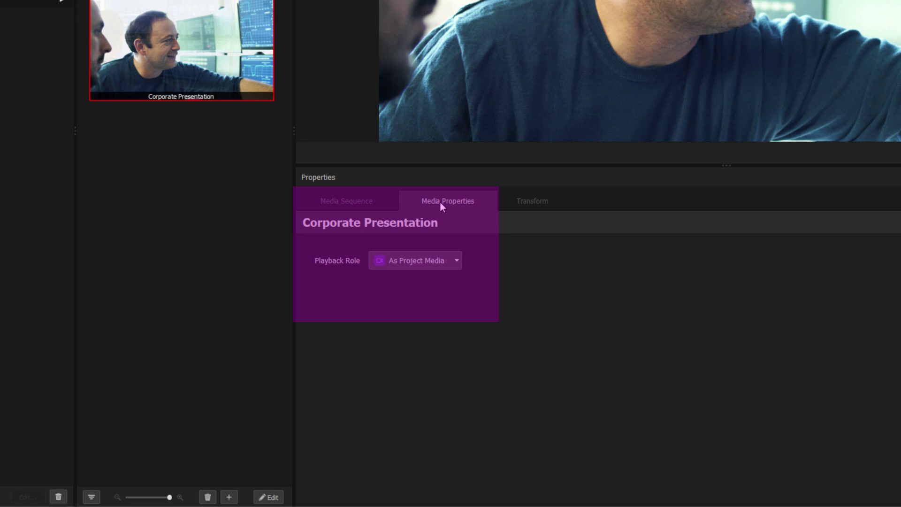
pyautogui.click(434, 263)
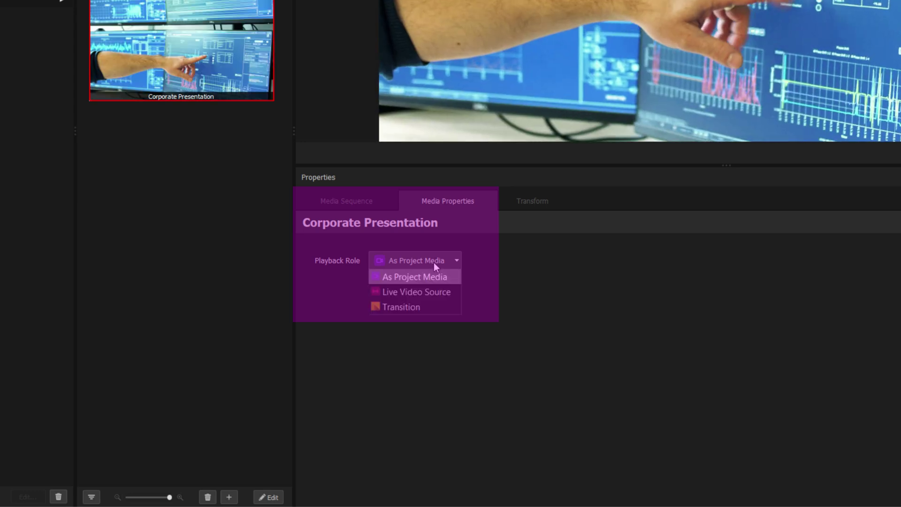
pyautogui.click(431, 294)
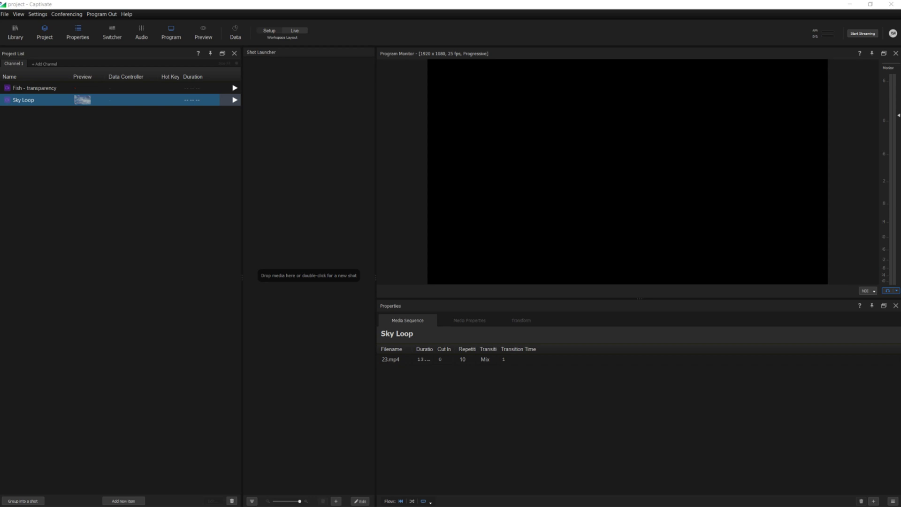
# Play the Fish - transparency overlay over Sky Loop, then take Sky Loop off air.
pyautogui.click(234, 88)
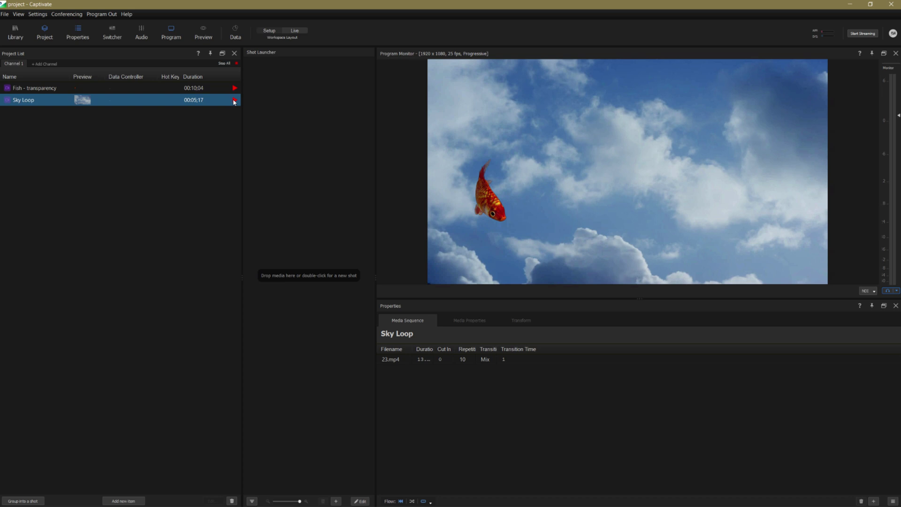
pyautogui.click(234, 101)
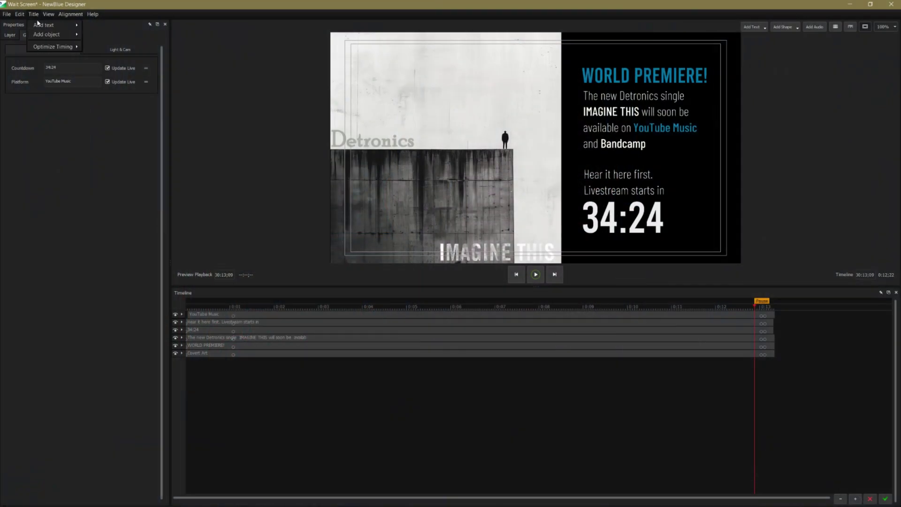
# Optimize all layer timing to 0.28 seconds, dismiss the report, and keep the Designer changes.
pyautogui.moveTo(56, 46)
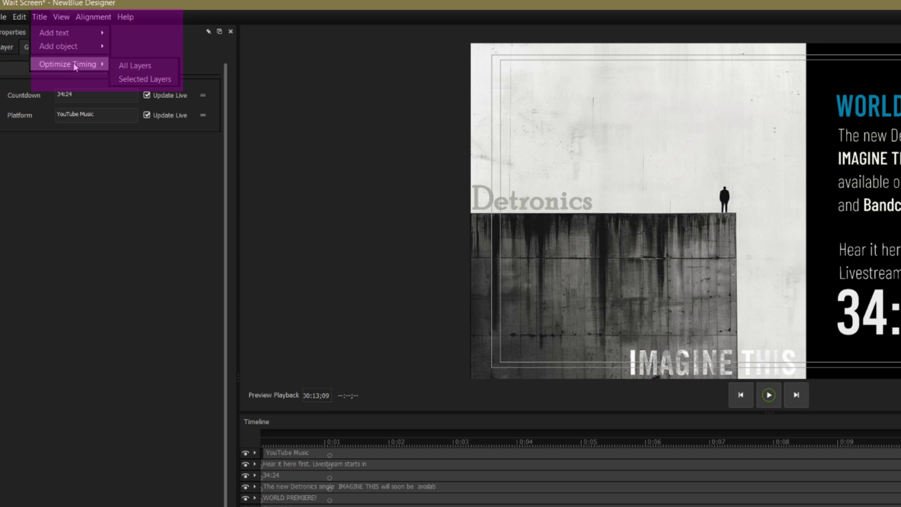
pyautogui.click(141, 67)
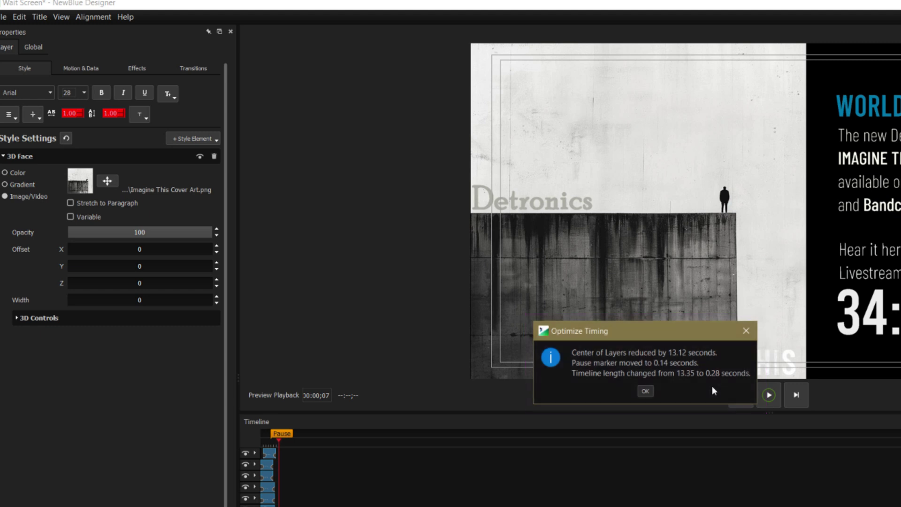
pyautogui.press('Return')
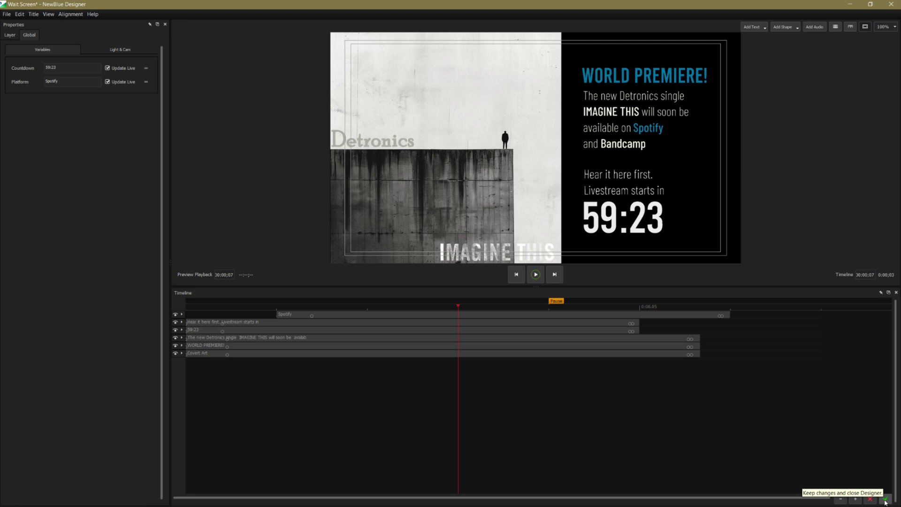
pyautogui.click(885, 501)
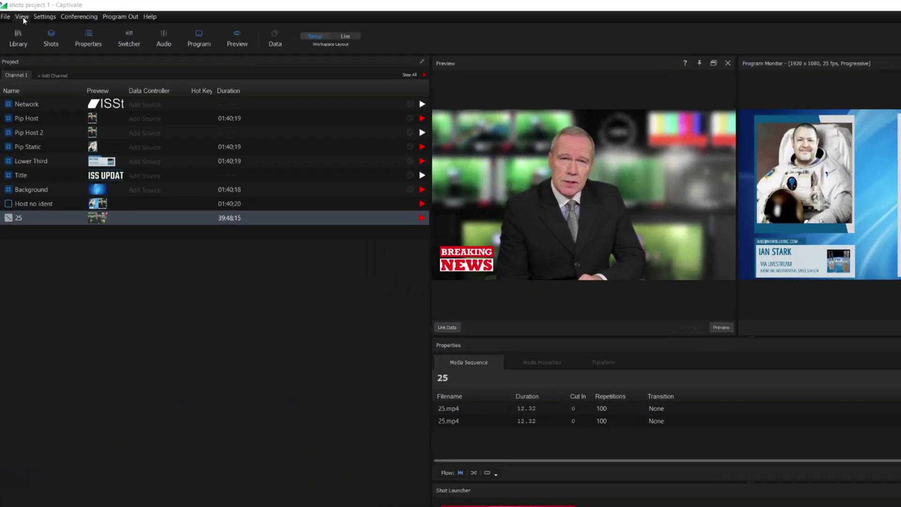
# Set the workspace focus to Shot Launcher from the View menu.
pyautogui.click(20, 14)
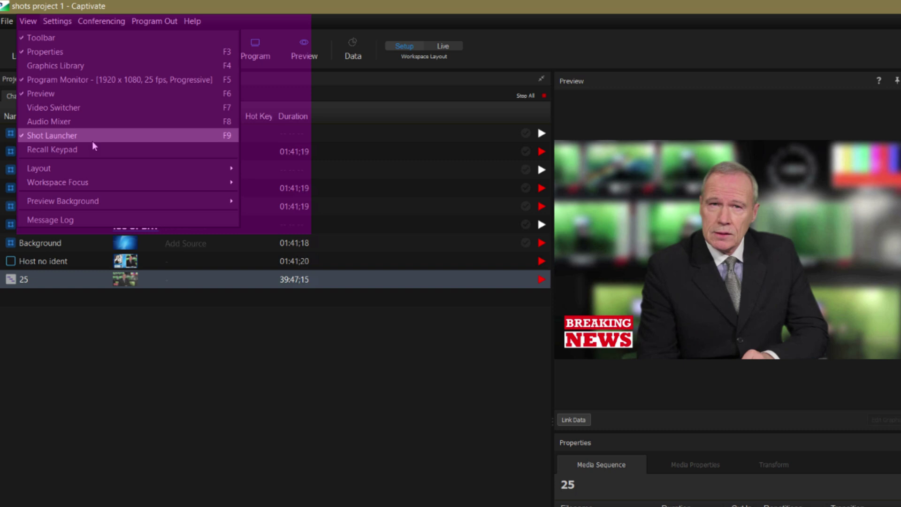
pyautogui.moveTo(101, 182)
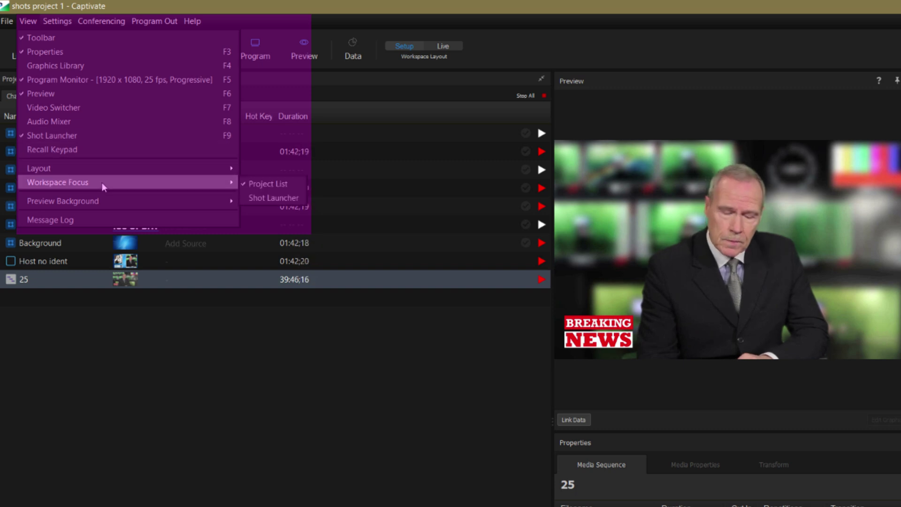
pyautogui.click(265, 199)
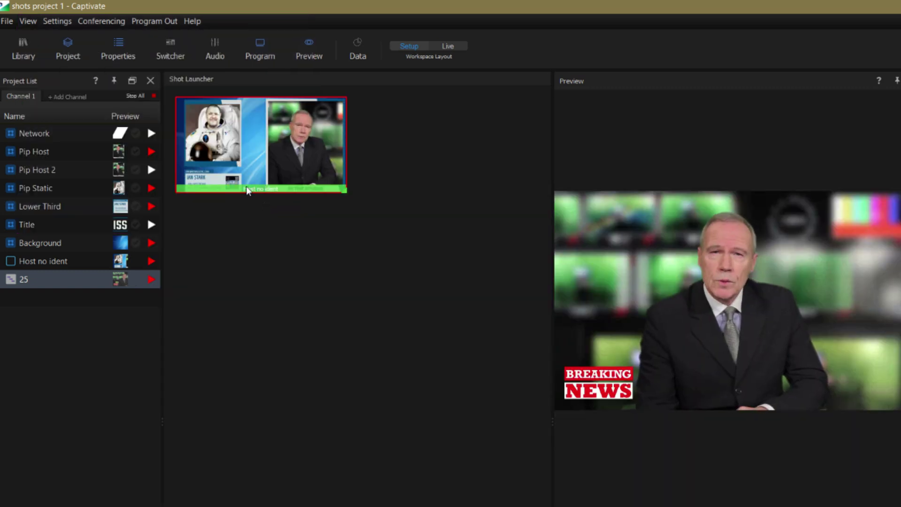
# Hide the project list to widen the shots area.
pyautogui.click(63, 47)
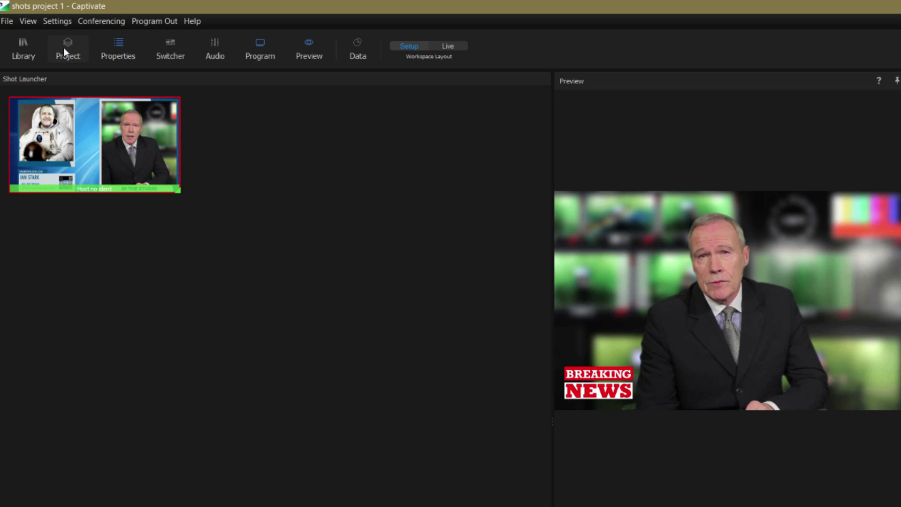
pyautogui.click(63, 47)
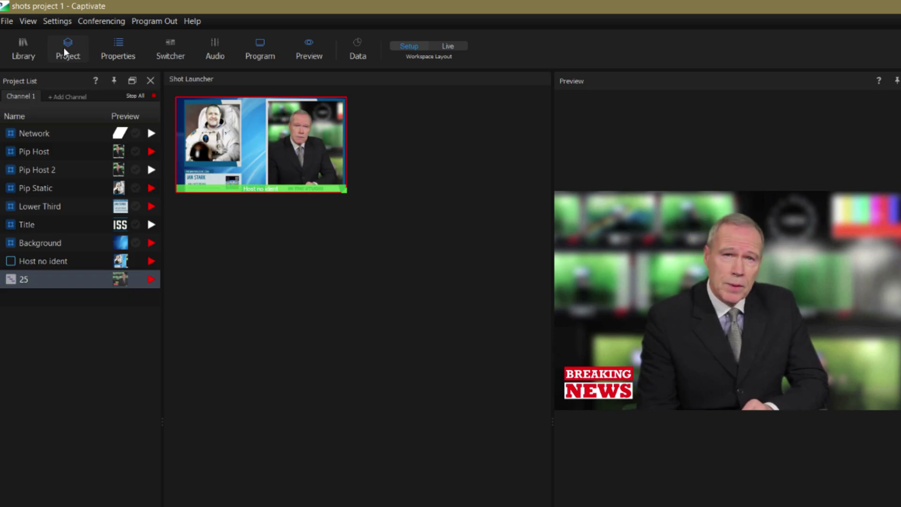
pyautogui.click(63, 47)
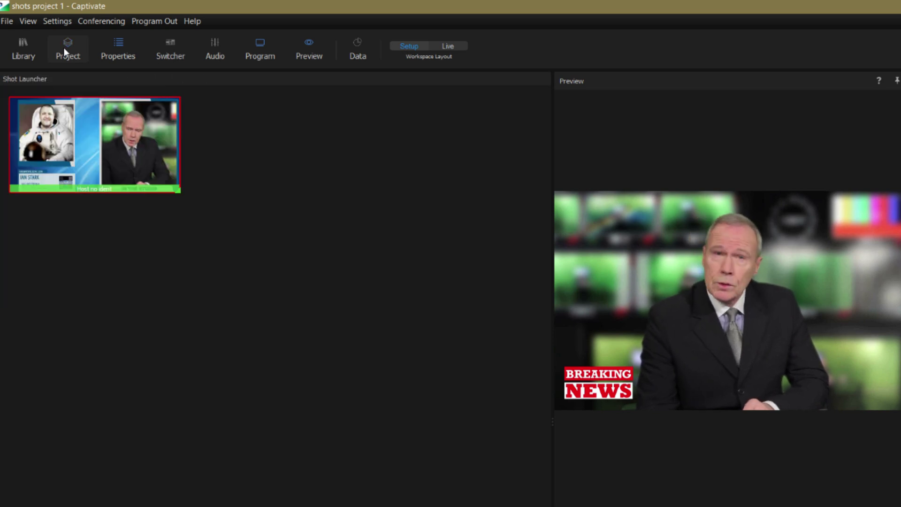
# Add the red goldfish loop as a new shot and test the Lower Third checkbox.
pyautogui.moveTo(63, 47); pyautogui.dragTo(192, 320)
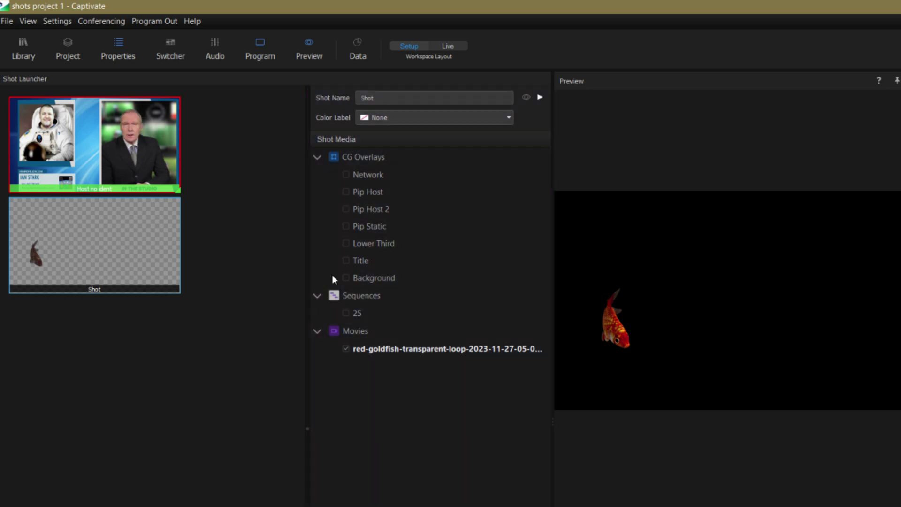
pyautogui.click(349, 248)
pyautogui.click(348, 245)
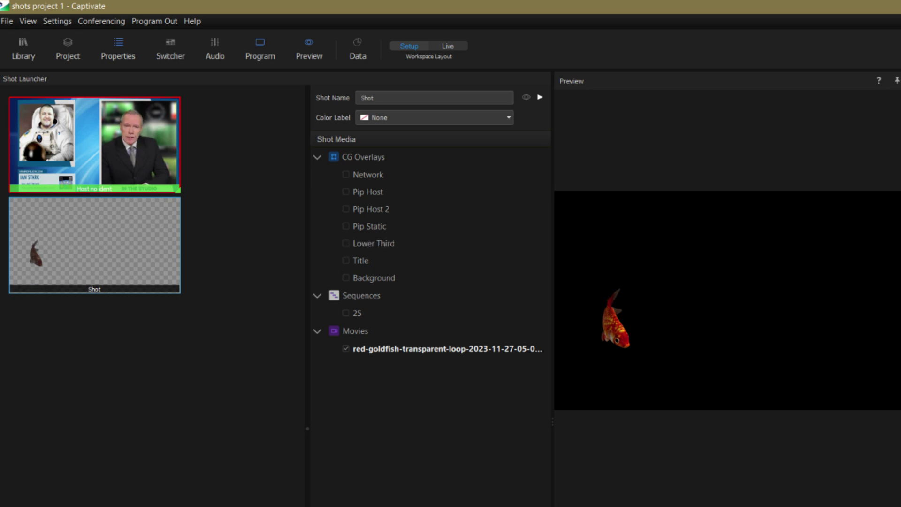
# Import the hard-hat clip 7 (3) into the goldfish shot and send it to Program.
pyautogui.click(470, 506)
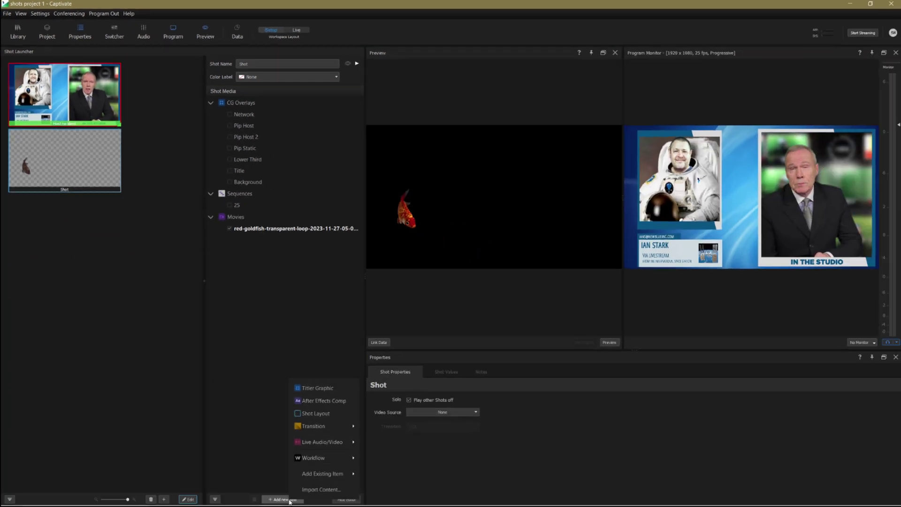
pyautogui.click(319, 489)
pyautogui.doubleClick(145, 83)
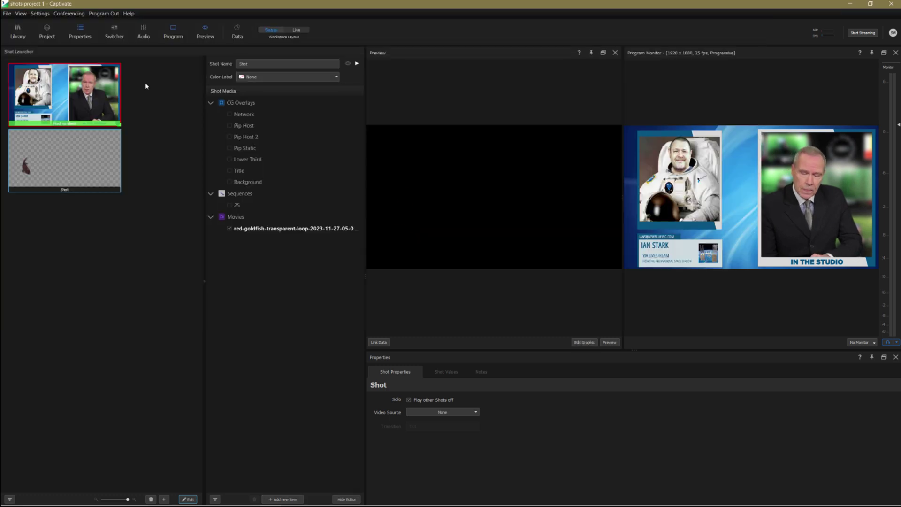
pyautogui.click(357, 64)
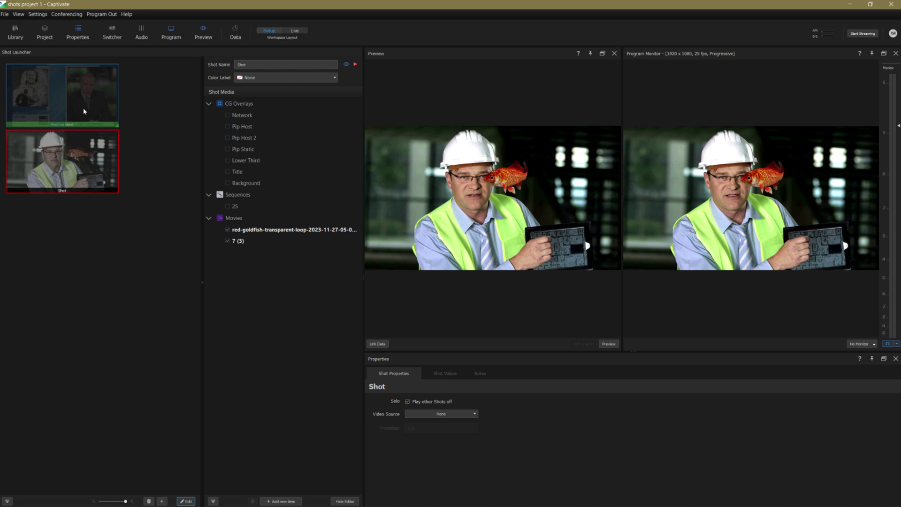
# Reselect the goldfish shot, restore the project list, and add the Lower Third overlay.
pyautogui.click(84, 111)
pyautogui.click(92, 157)
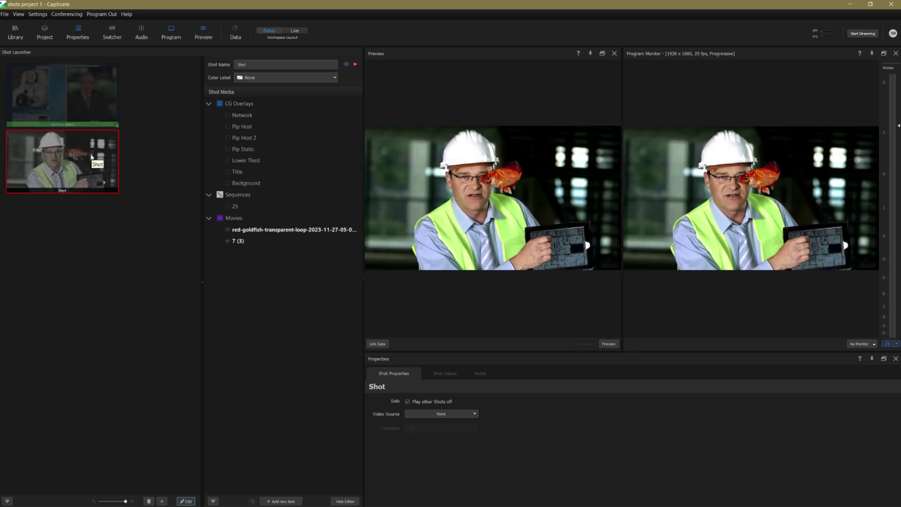
pyautogui.click(45, 32)
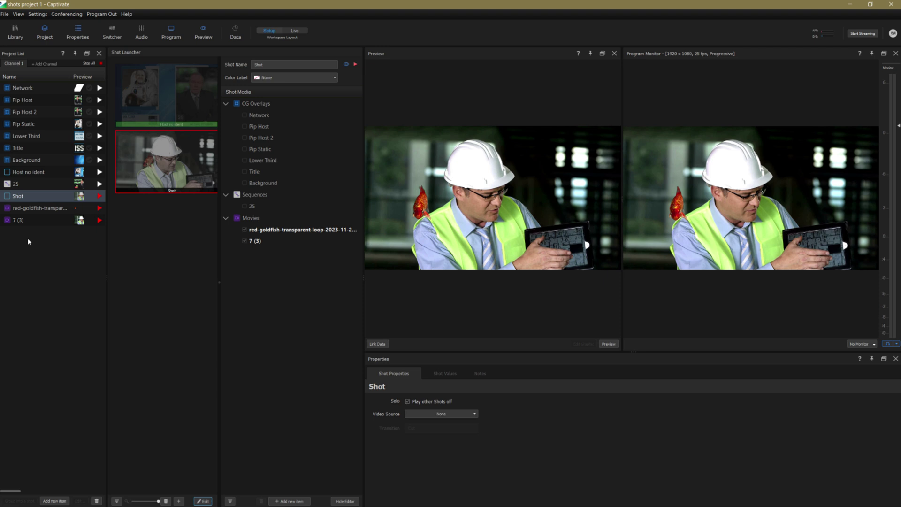
pyautogui.click(245, 161)
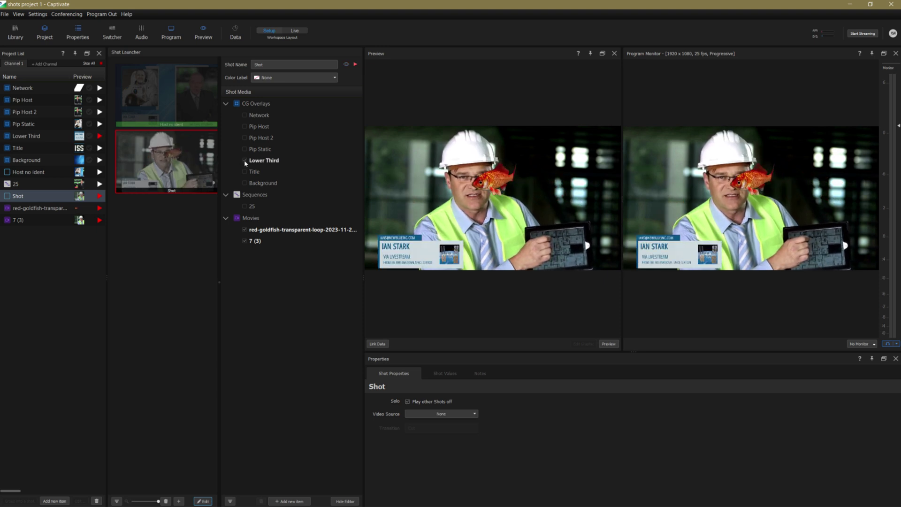